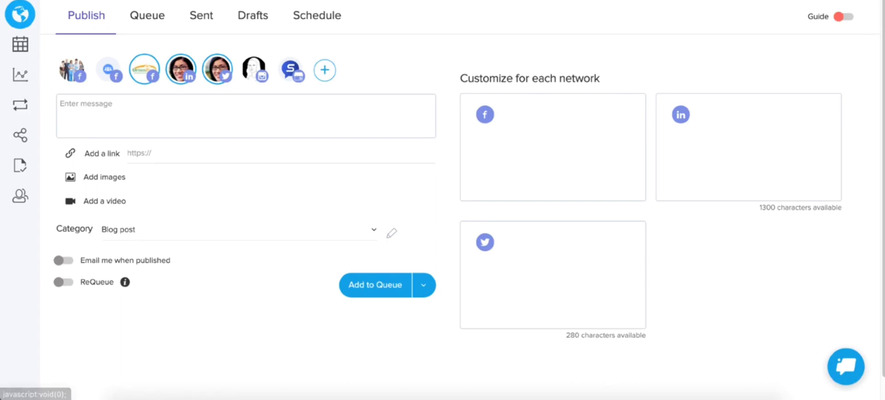
Open the account's Integrations settings page.
click(806, 1)
click(779, 81)
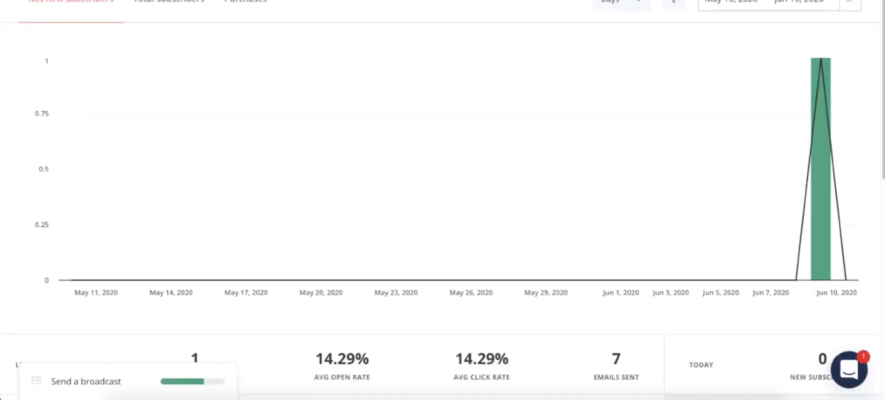
Switch to ConvertKit and open the Pine form from the Landing Pages & Forms list.
mouse_move(311, 69)
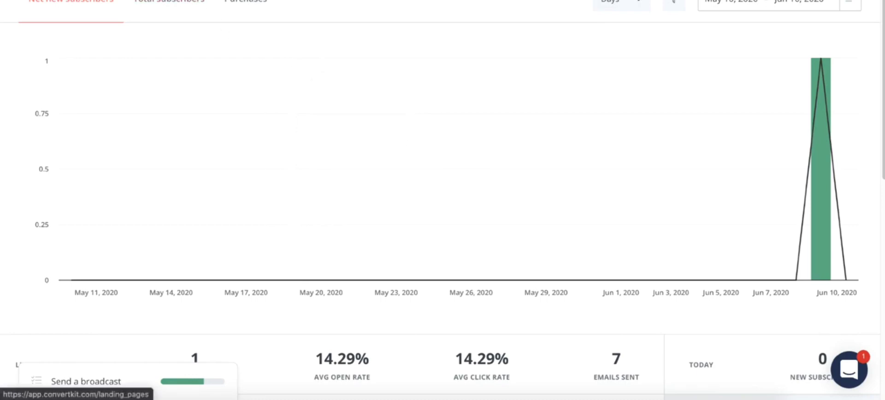
click(170, 1)
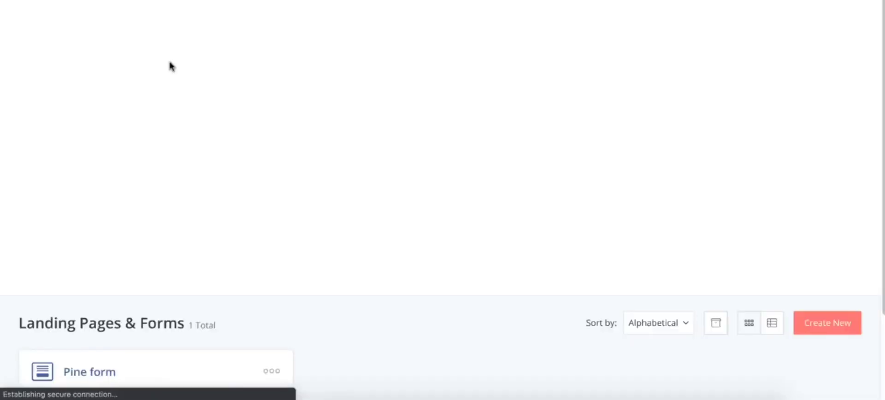
scroll(166, 69, down, 2)
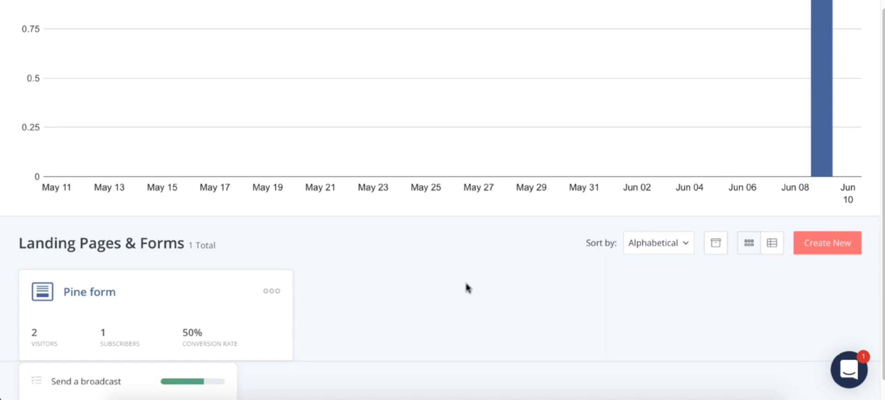
scroll(280, 151, up, 2)
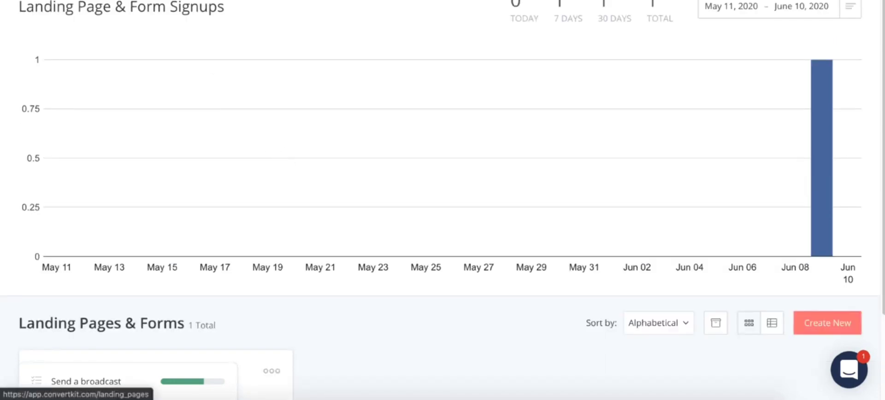
scroll(134, 36, down, 1)
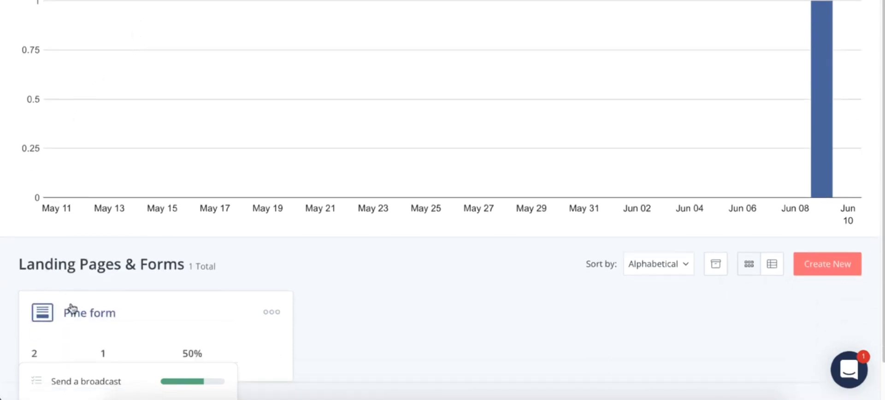
click(95, 317)
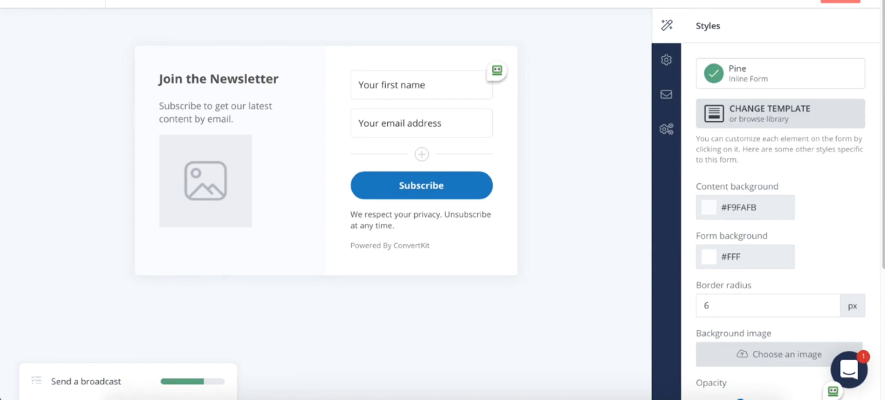
Show the Pine form's embed options and copy its full HTML embed code.
click(780, 1)
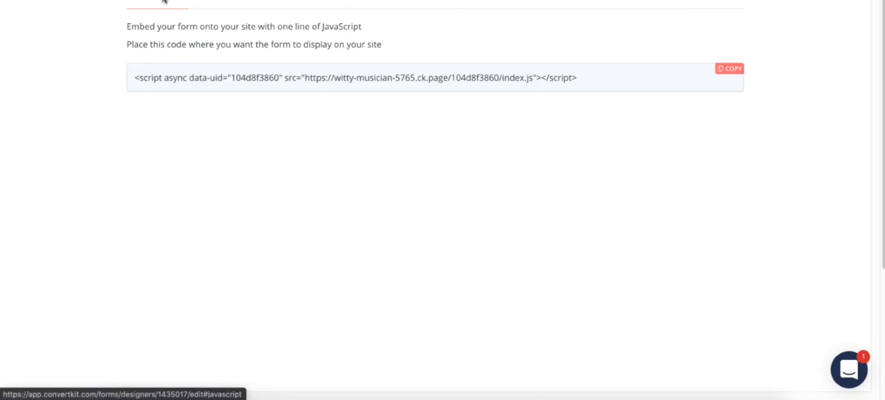
click(212, 2)
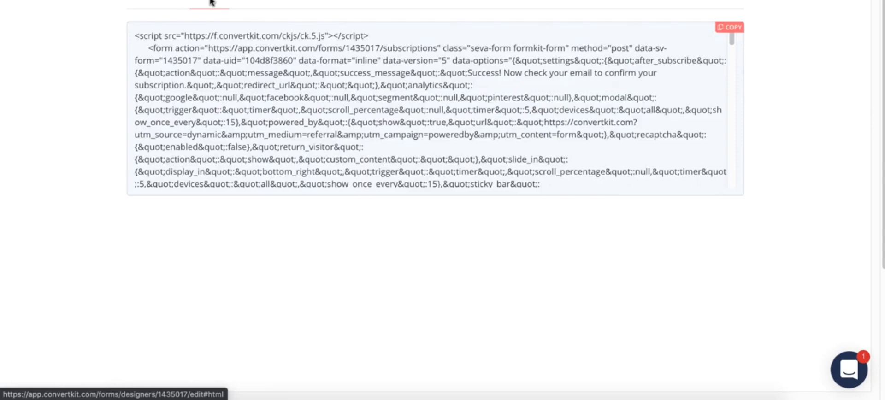
click(729, 31)
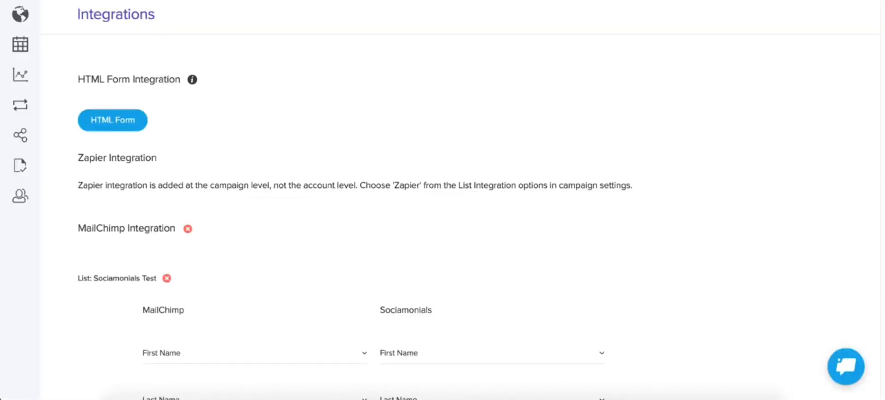
Switch back to Sociamonials, paste the copied code into a new HTML Form integration and proceed to field mapping.
click(110, 123)
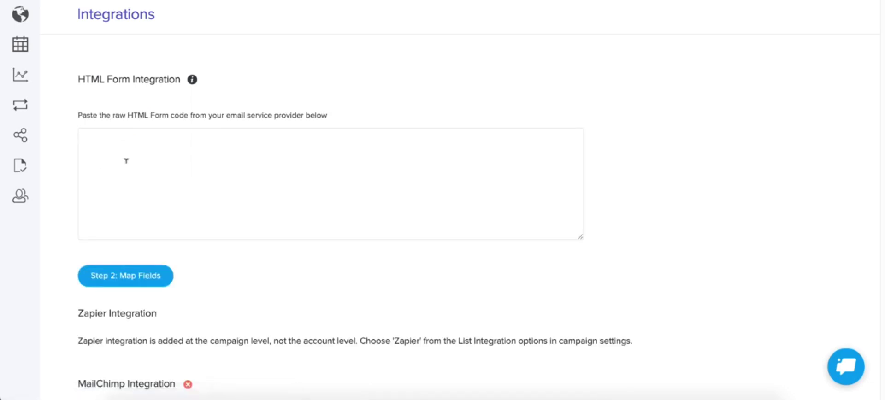
click(127, 160)
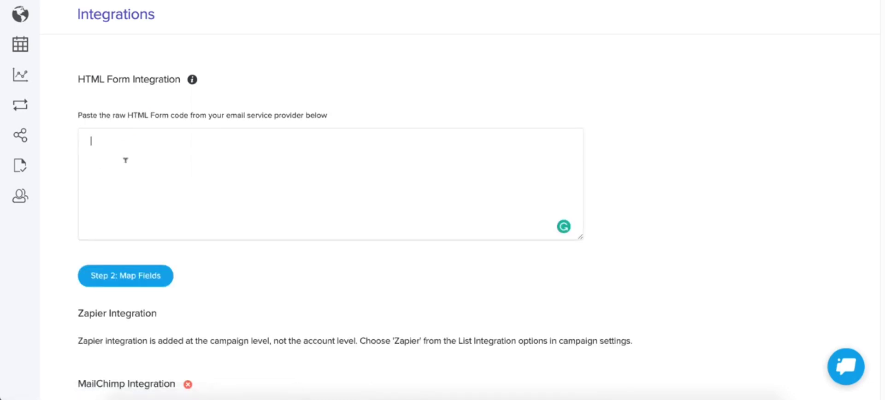
key(ctrl+v)
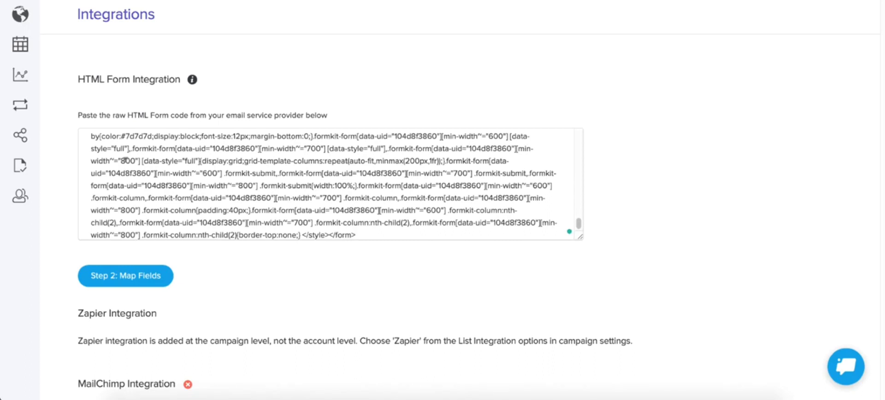
click(121, 277)
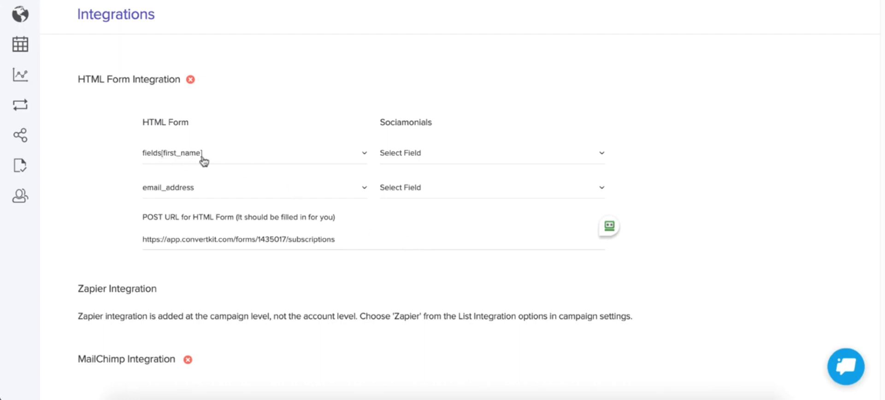
Map the HTML form's fields[first_name] to First Name and email_address to Email.
click(430, 154)
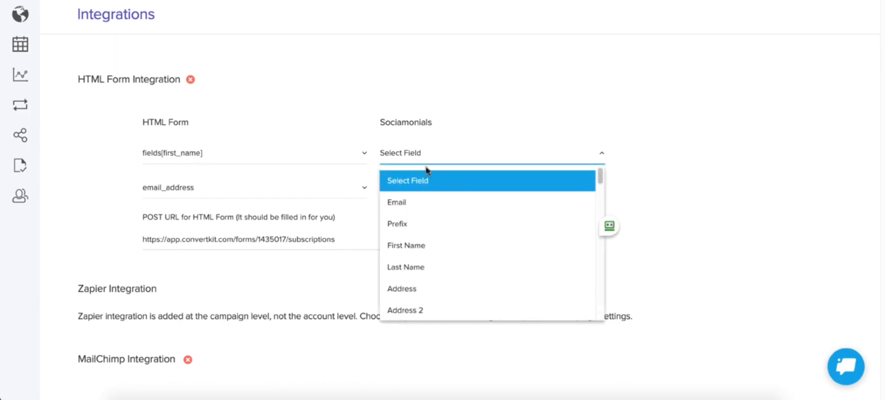
click(417, 248)
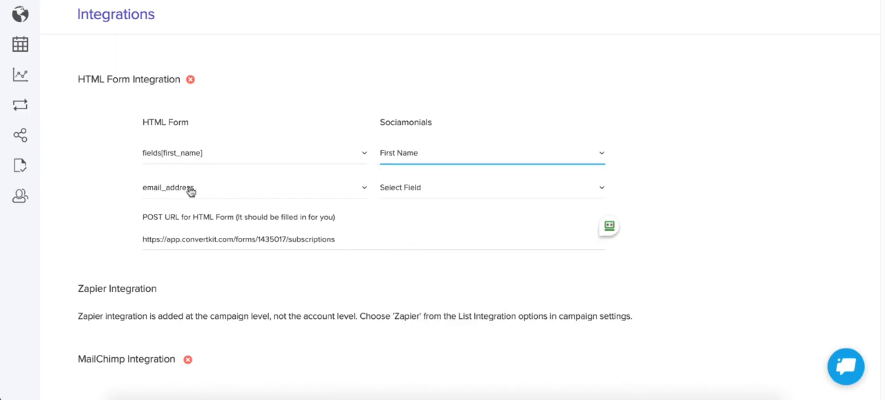
click(432, 192)
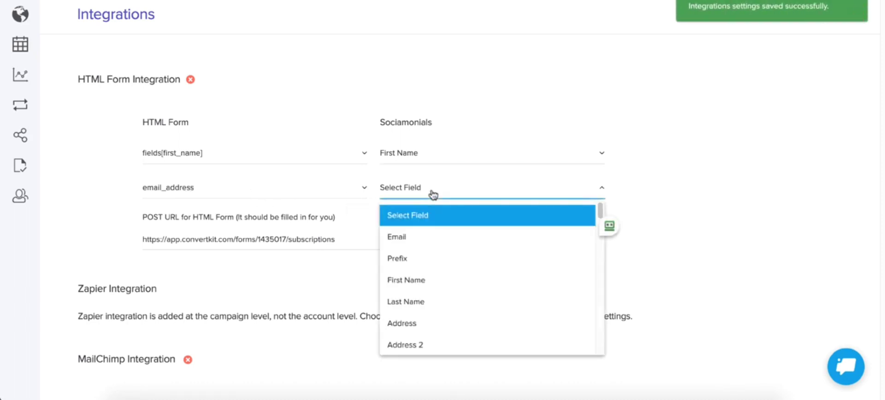
click(430, 238)
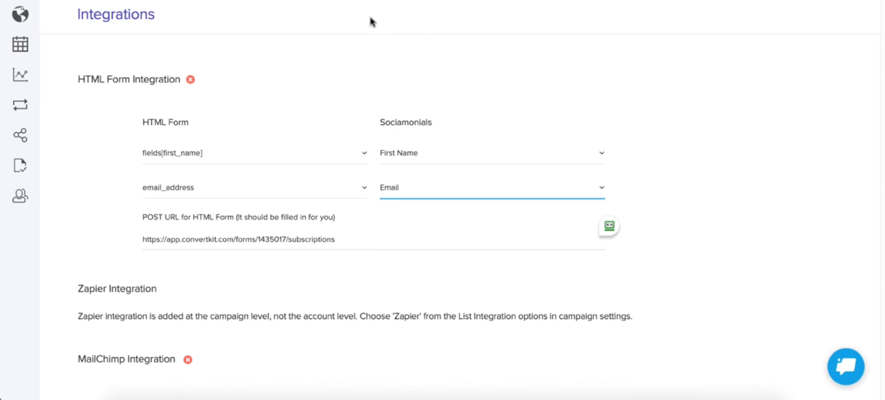
Open the campaign "1 Reservation Form 34" for editing.
click(27, 108)
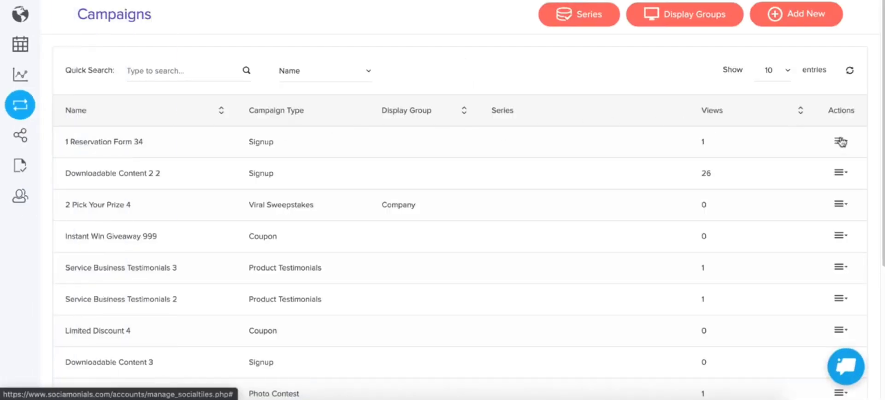
click(841, 142)
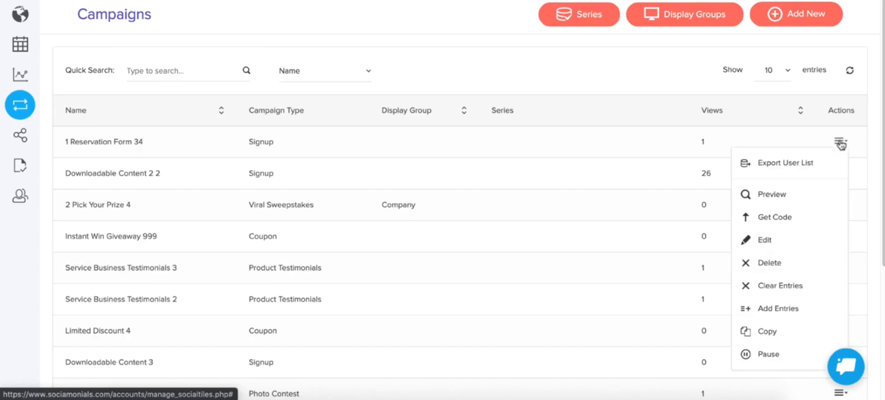
click(774, 241)
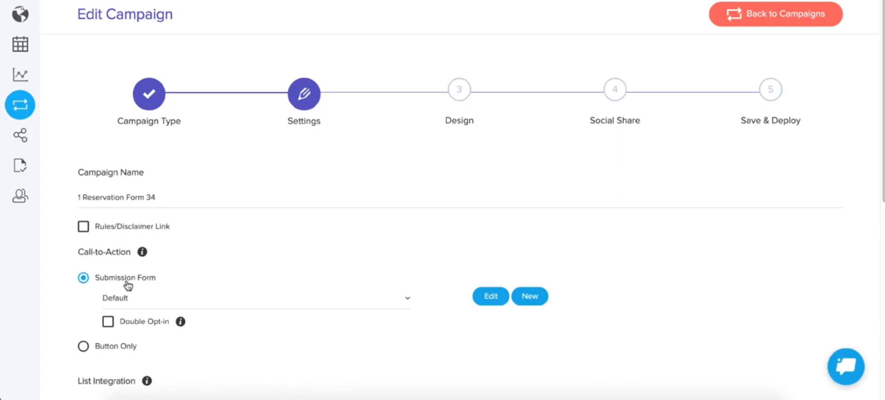
Set the campaign's List Integration to HTML Form.
scroll(152, 285, down, 2)
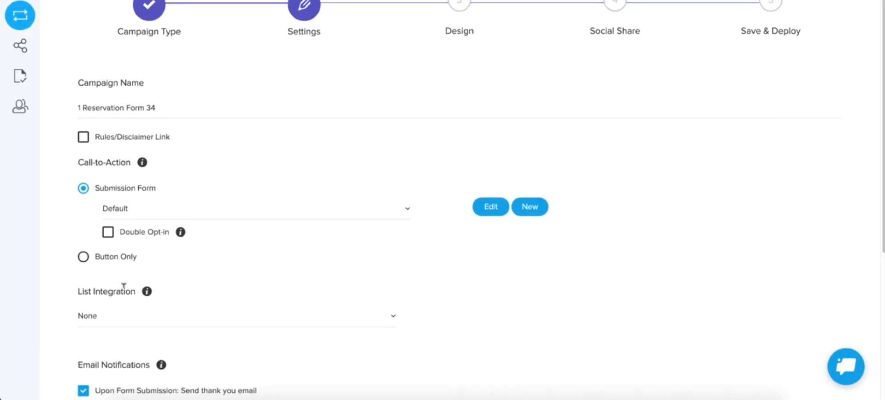
click(121, 319)
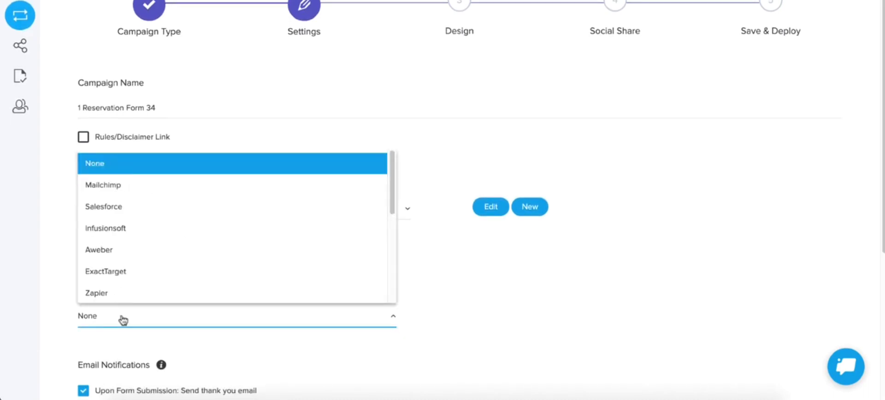
scroll(124, 230, down, 5)
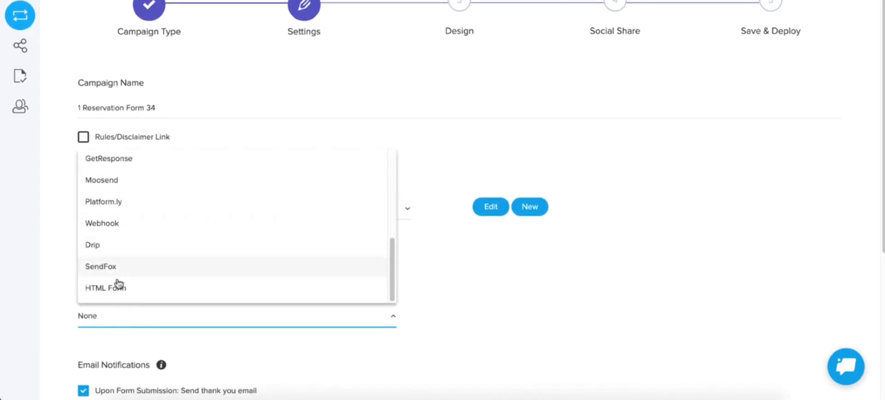
click(118, 286)
click(565, 289)
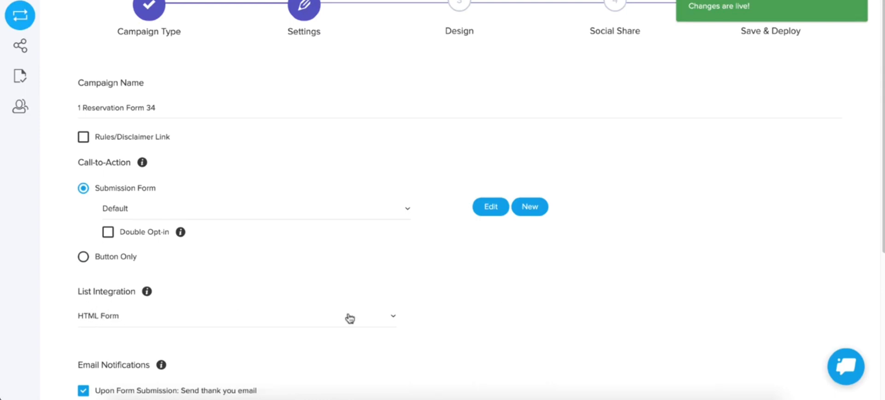
scroll(659, 286, up, 2)
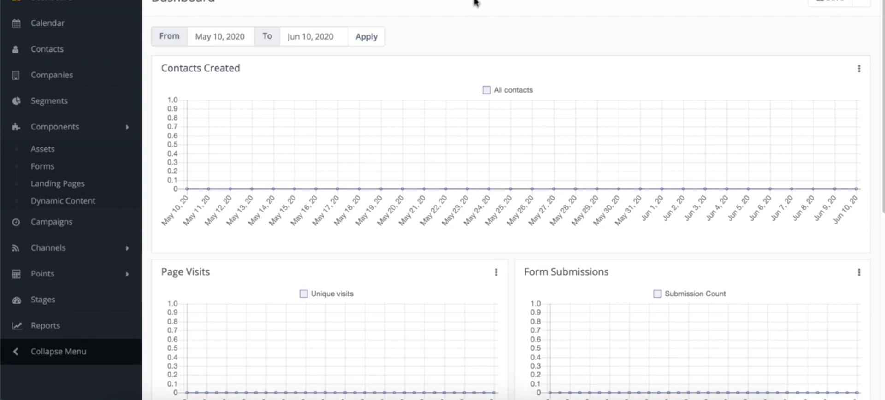
In Mautic, open the live page of the "[B2B] Webinar Signup" landing page from its page URL.
click(48, 185)
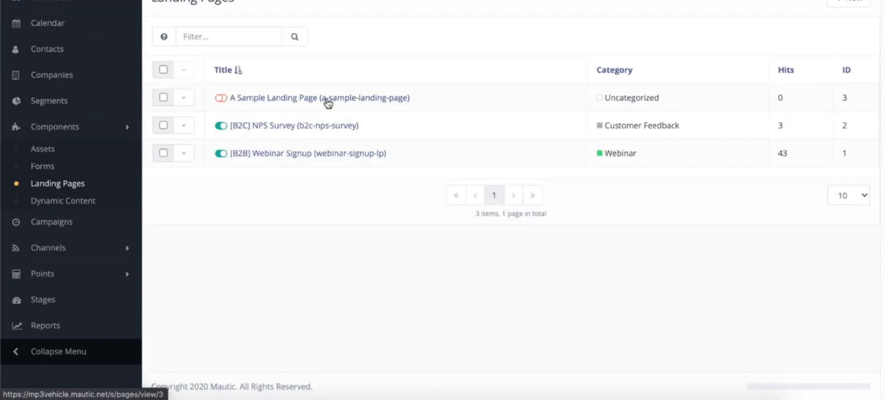
click(305, 154)
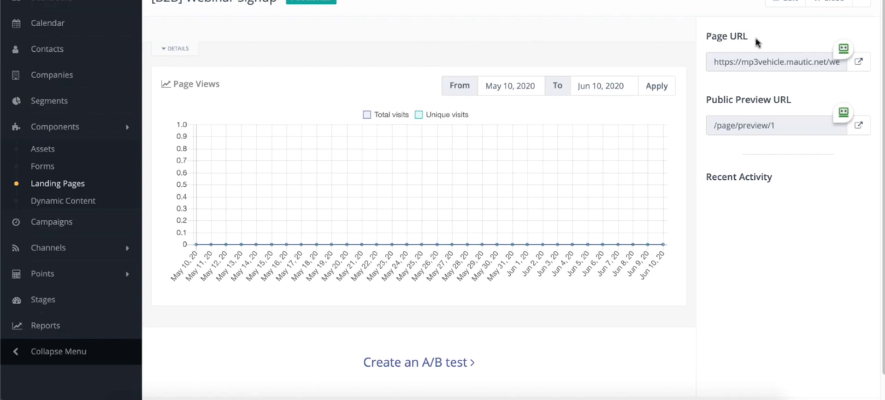
click(863, 60)
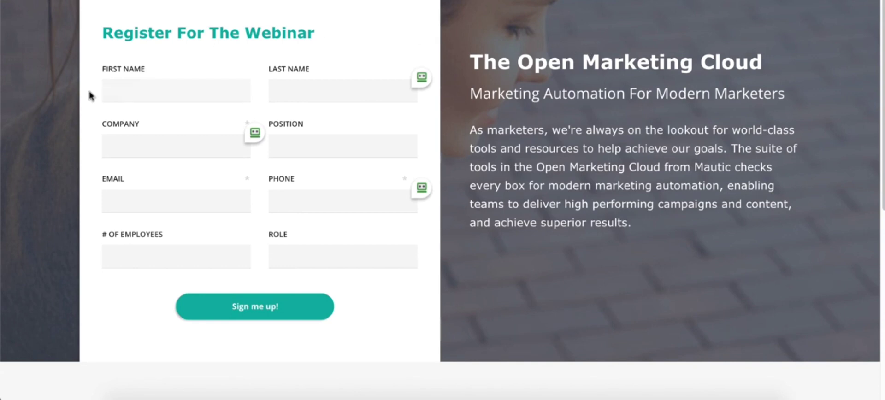
Display the HTML page source of the webinar registration page.
click(362, 266)
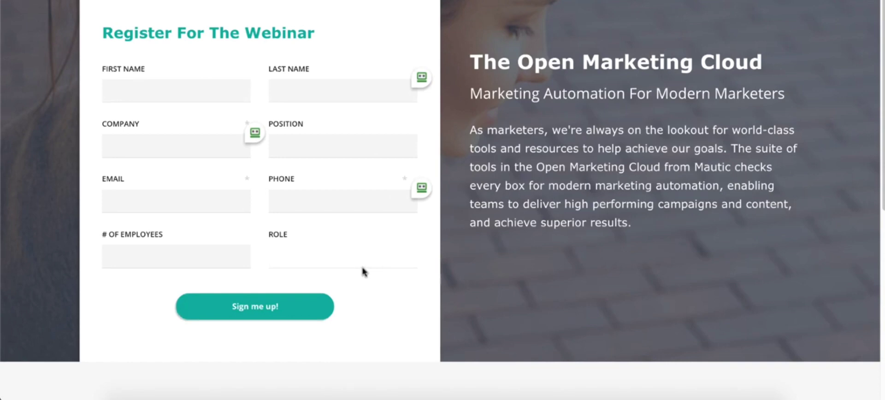
right_click(399, 25)
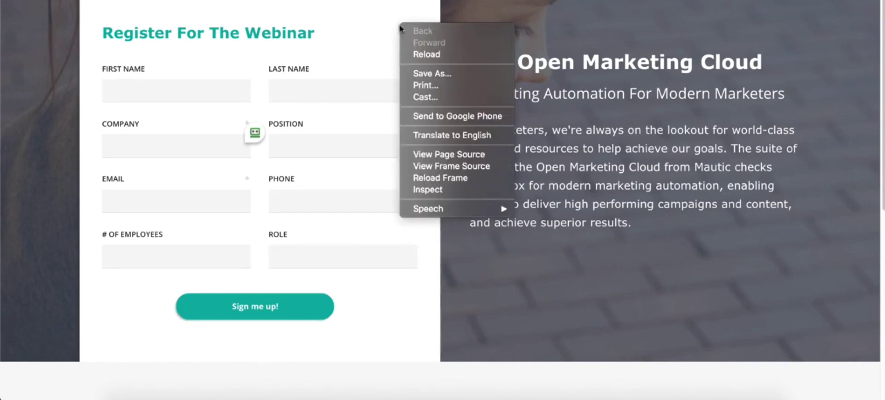
click(427, 155)
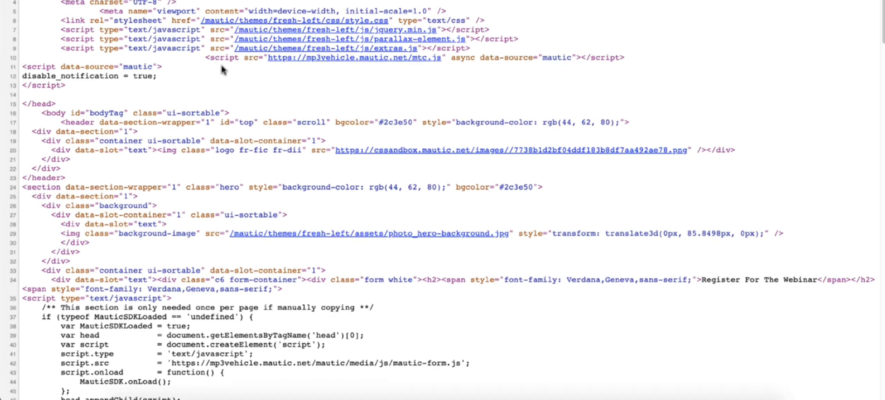
Search the page source for "<form" to locate the start of the registration form's code.
key(Return)
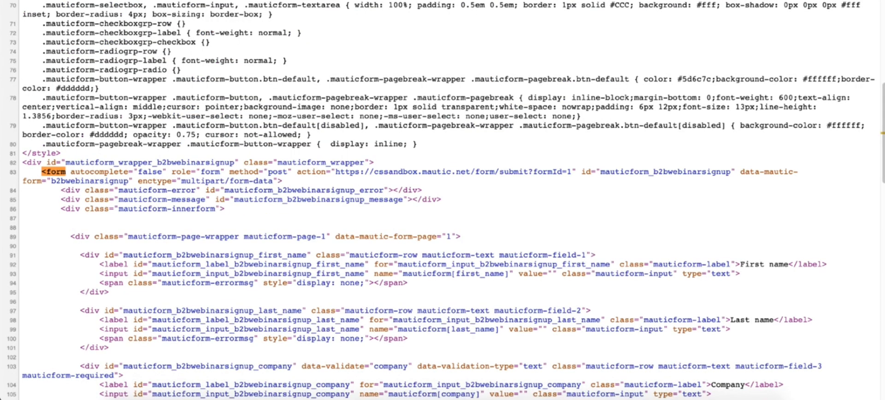
key(BackSpace)
key(BackSpace)
key(BackSpace)
key(BackSpace)
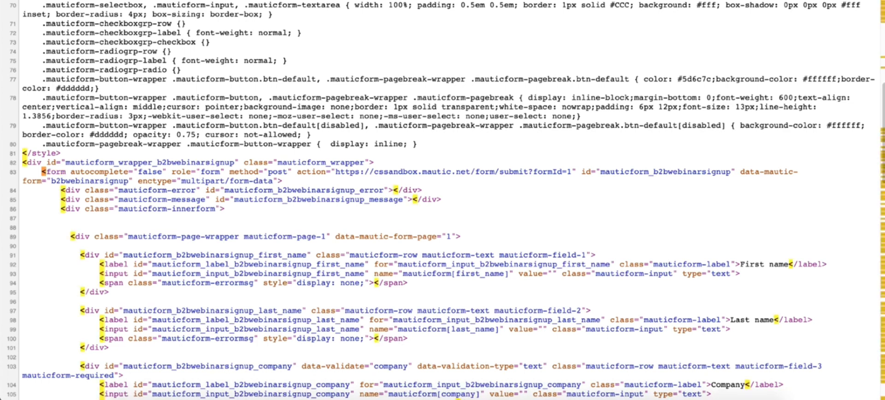
text(form)
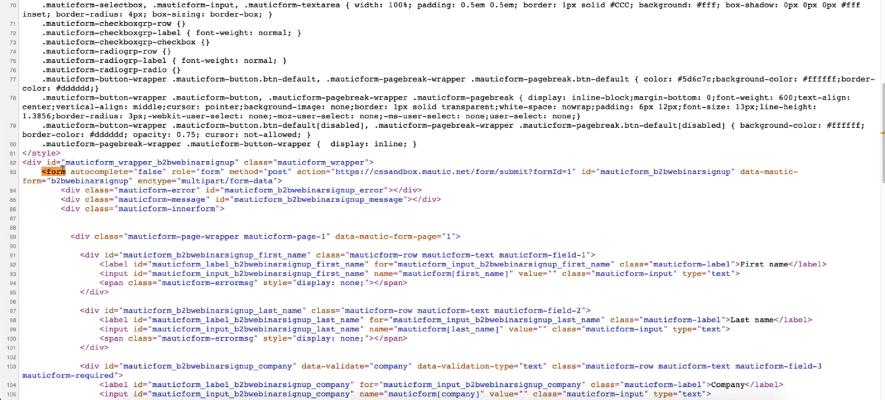
scroll(62, 171, down, 1)
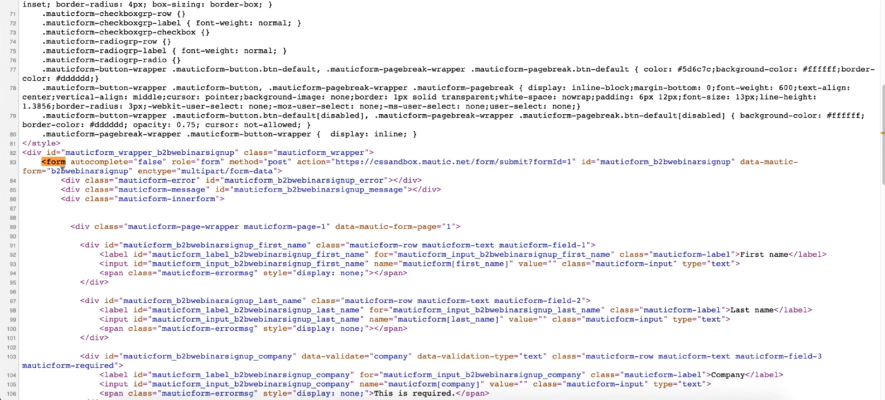
Copy the whole registration form code from the page source, from the opening <form tag through the closing </form> tag.
scroll(62, 162, down, 12)
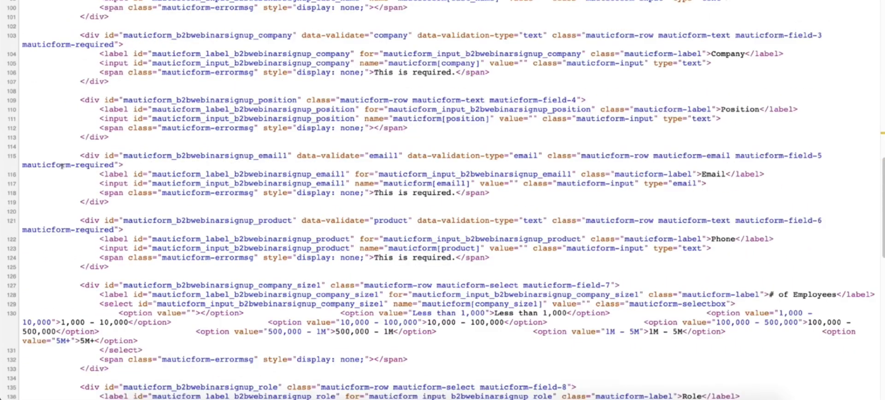
scroll(69, 166, down, 4)
scroll(103, 160, down, 5)
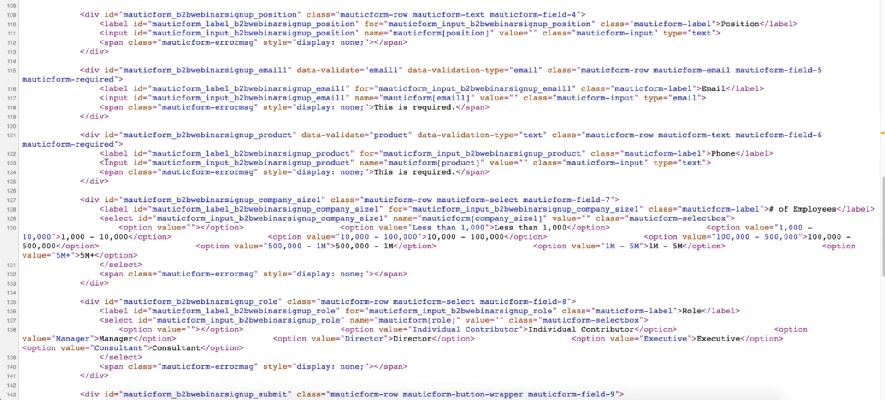
scroll(106, 161, down, 8)
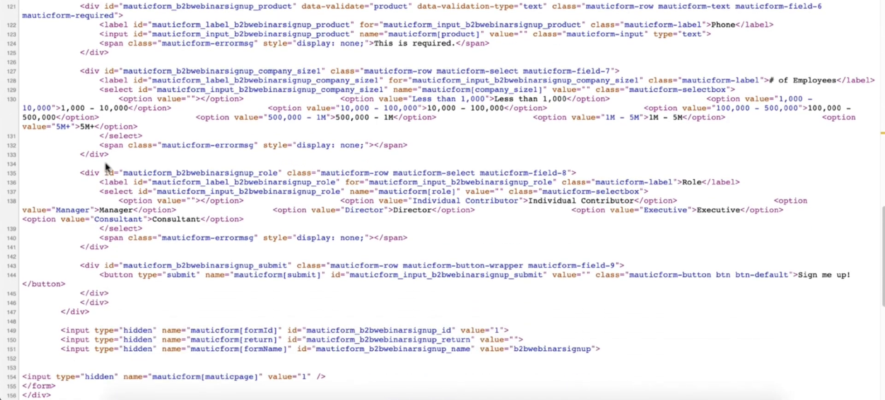
scroll(105, 160, down, 7)
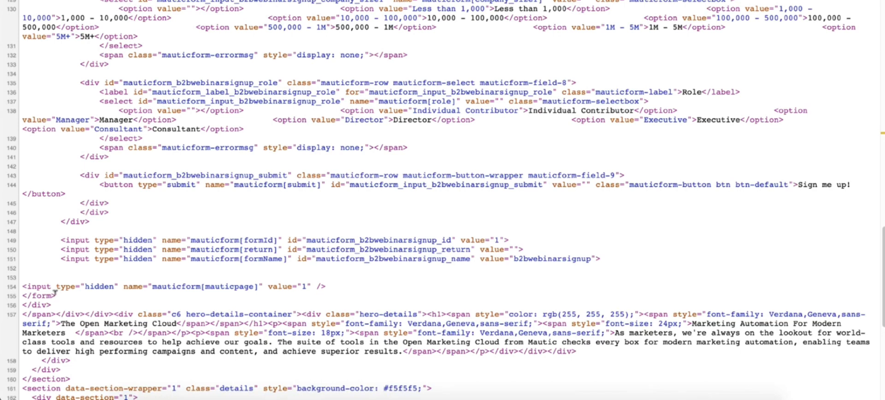
drag(56, 296, 40, 88)
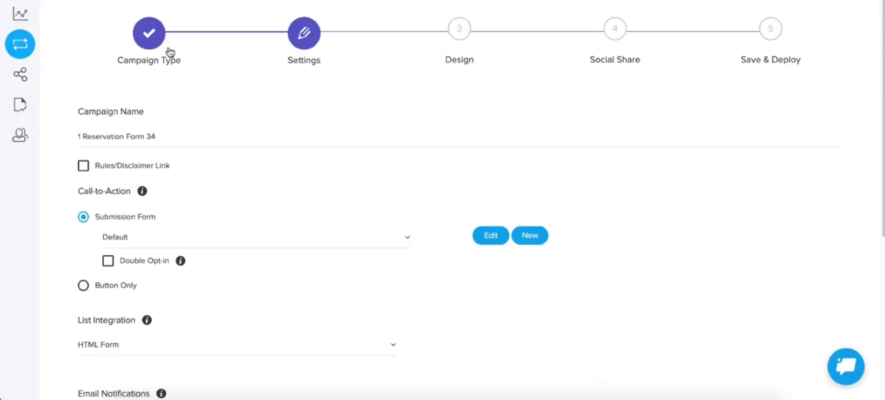
In the Sociamonials account's Integrations settings, remove the existing ConvertKit HTML Form integration.
scroll(224, 127, up, 2)
click(857, 4)
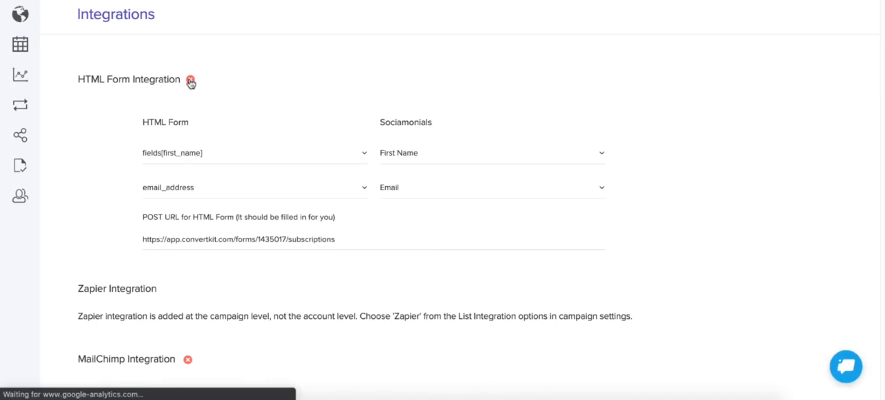
click(191, 81)
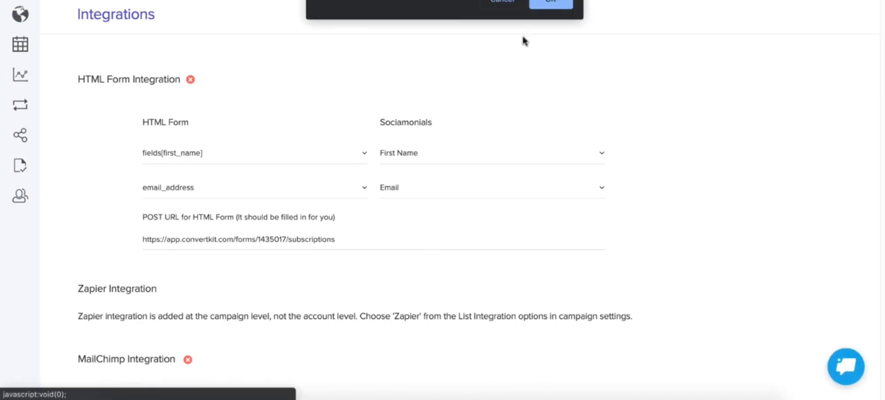
click(559, 5)
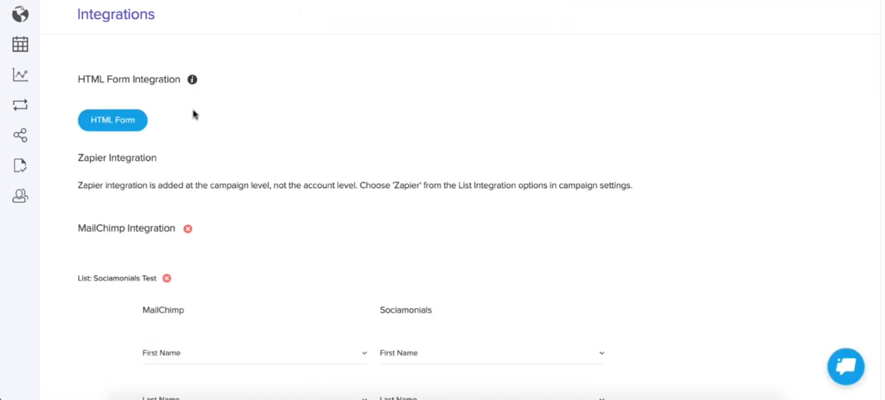
Start a new HTML Form integration with the copied Mautic form code pasted in, and proceed to field mapping.
click(112, 121)
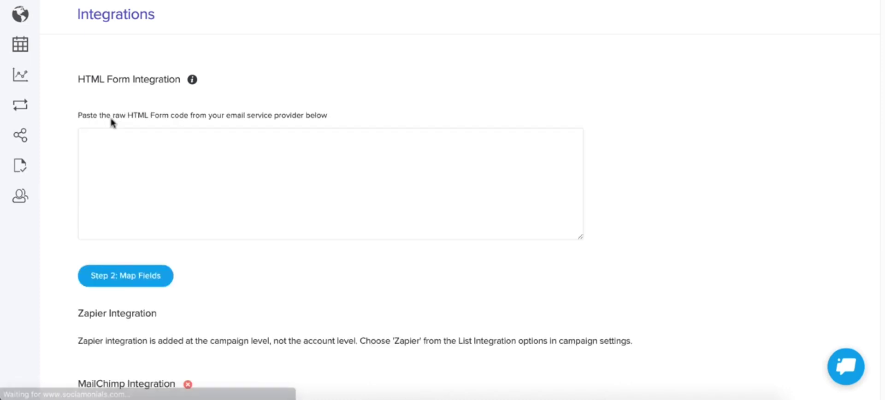
click(129, 160)
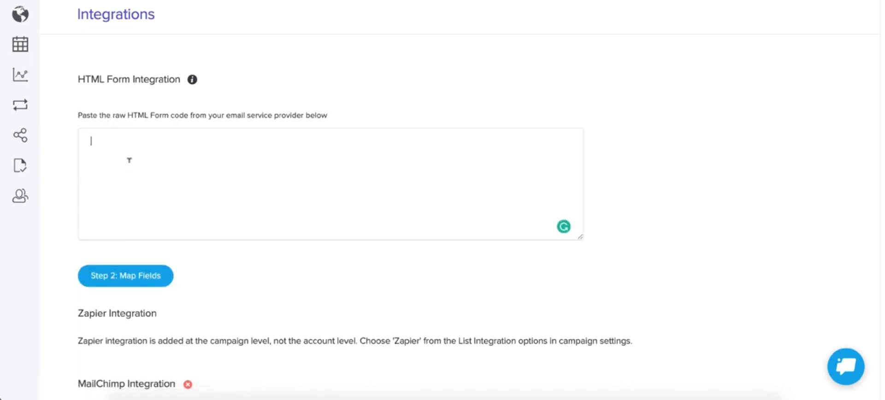
key(ctrl+v)
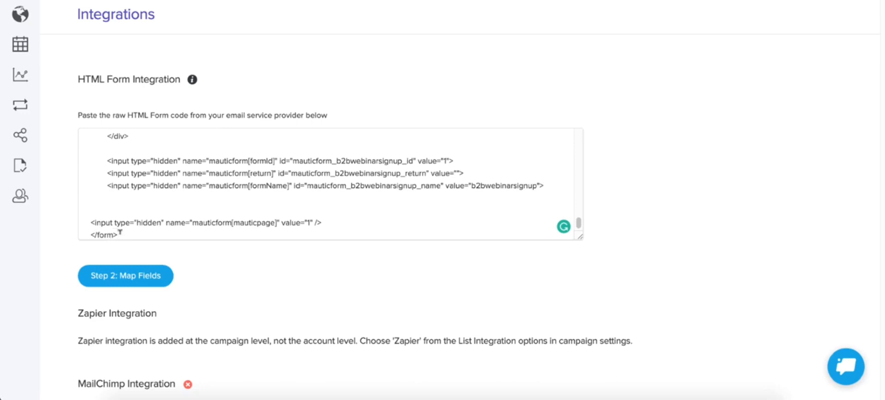
scroll(136, 203, up, 10)
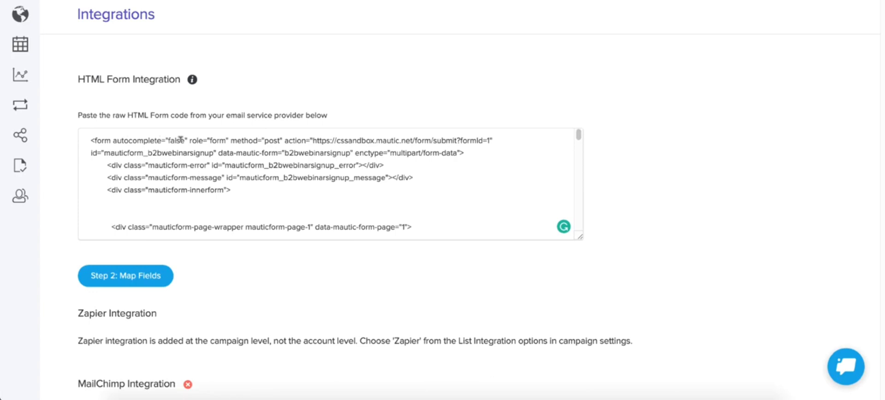
click(128, 280)
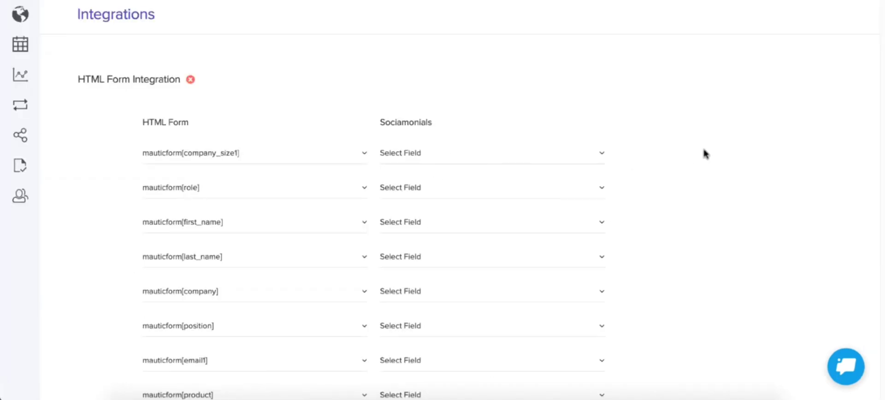
Review the Mautic form's field mappings, fixed values and POST URL, and the Sociamonials fields available for mauticform[company_size1].
scroll(704, 155, down, 2)
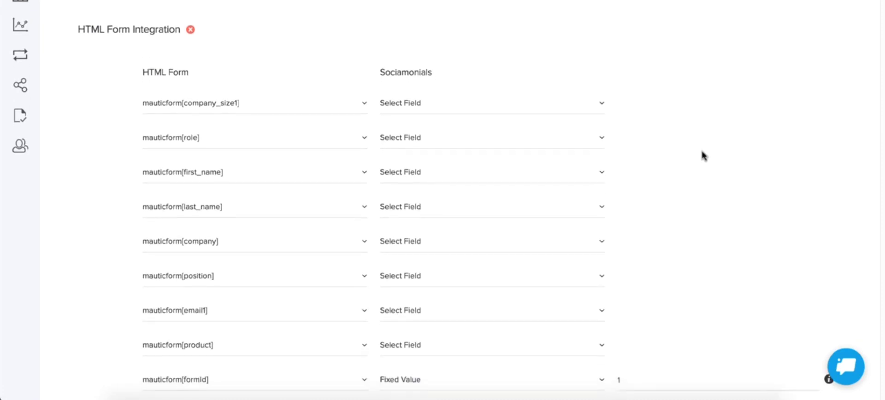
scroll(705, 157, down, 1)
scroll(705, 157, down, 1)
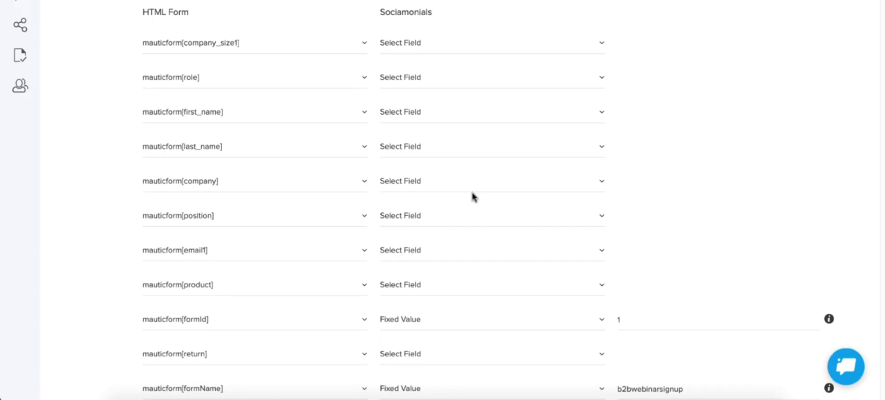
scroll(481, 96, down, 4)
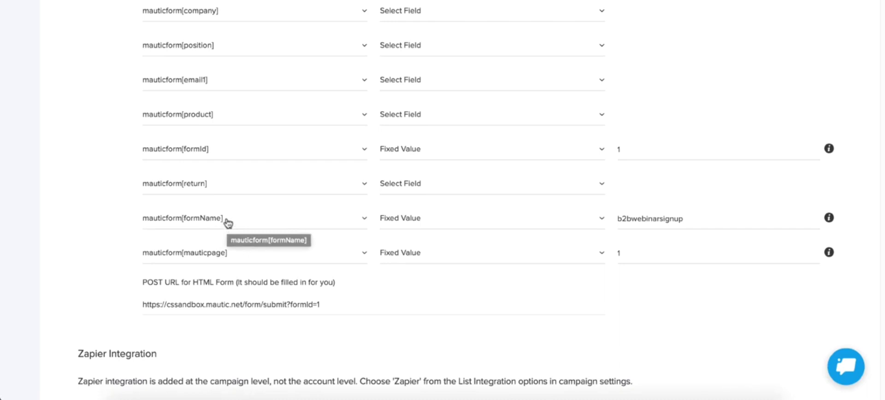
scroll(230, 221, up, 6)
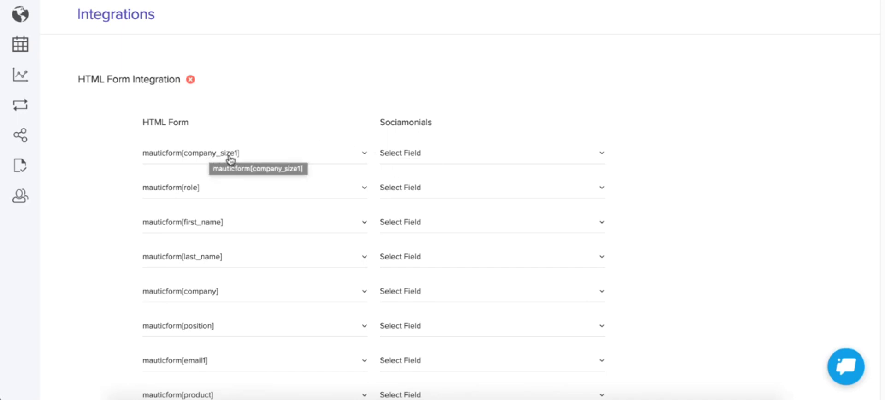
click(421, 158)
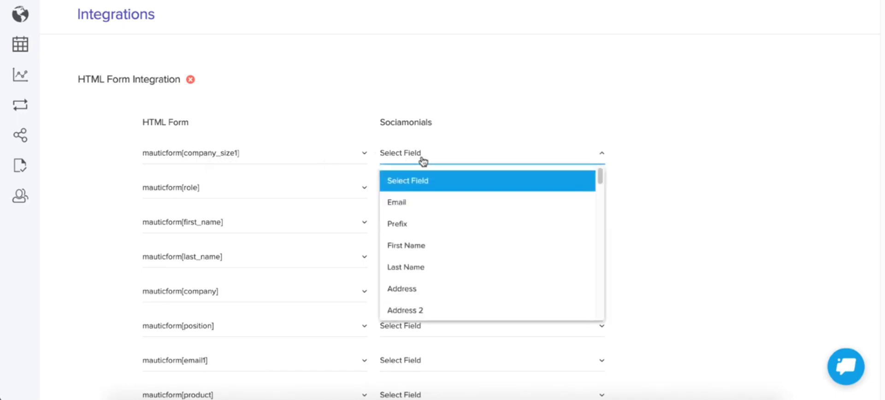
scroll(437, 249, down, 10)
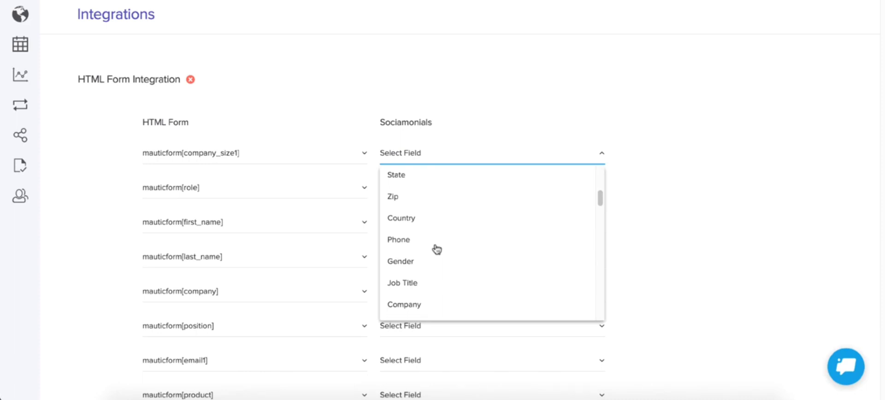
scroll(436, 249, down, 3)
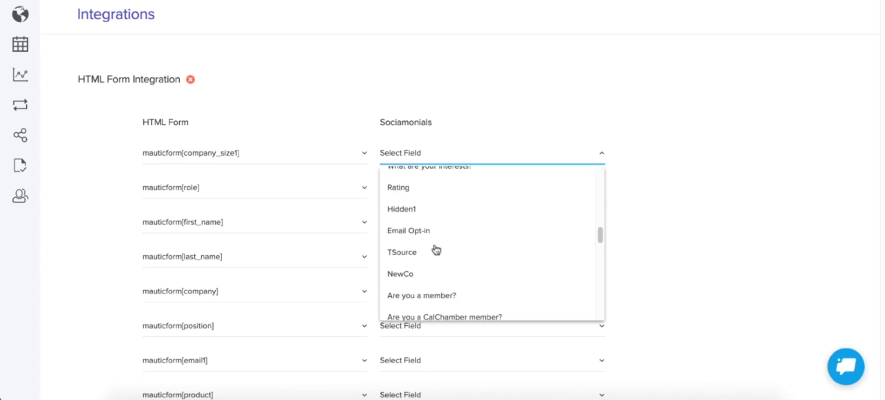
scroll(436, 250, up, 5)
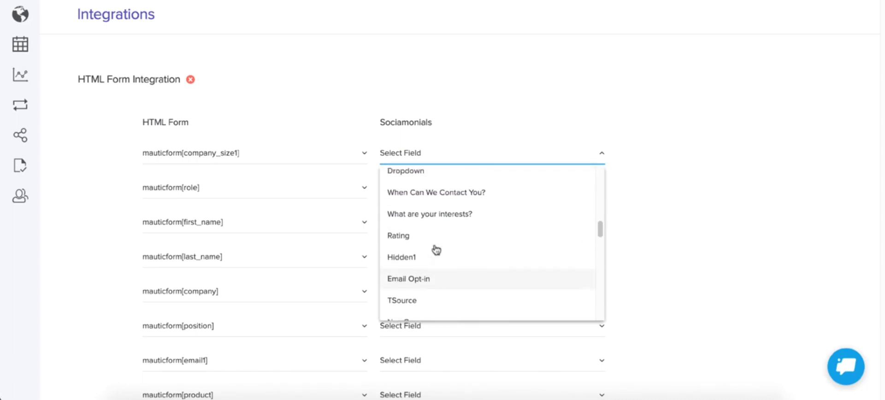
scroll(436, 251, up, 8)
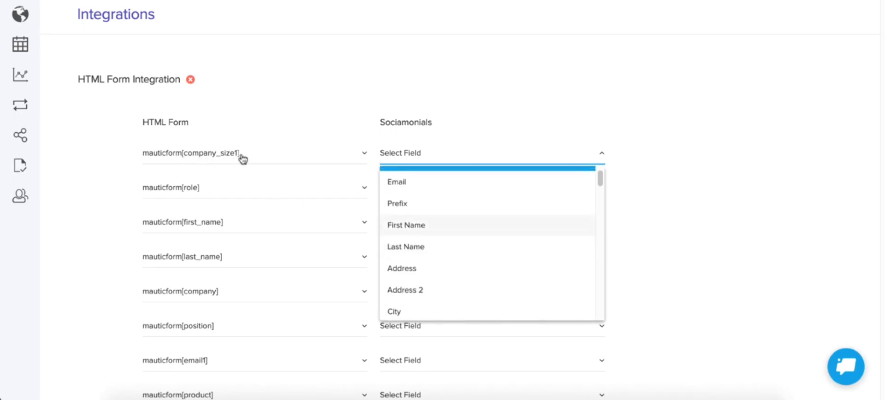
scroll(435, 207, up, 1)
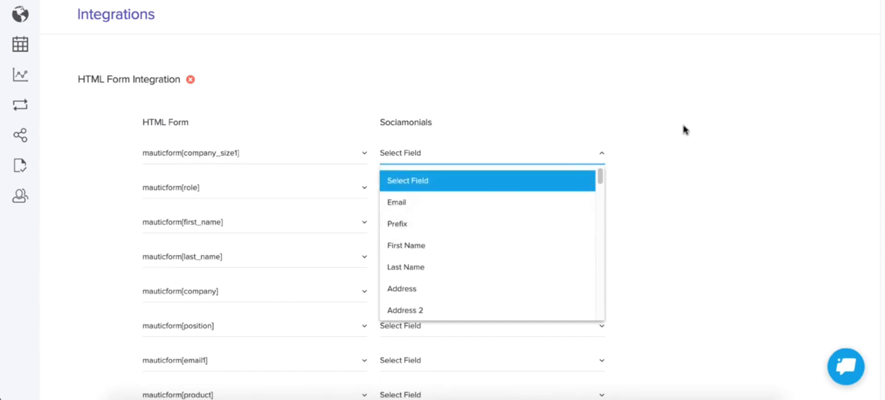
click(733, 111)
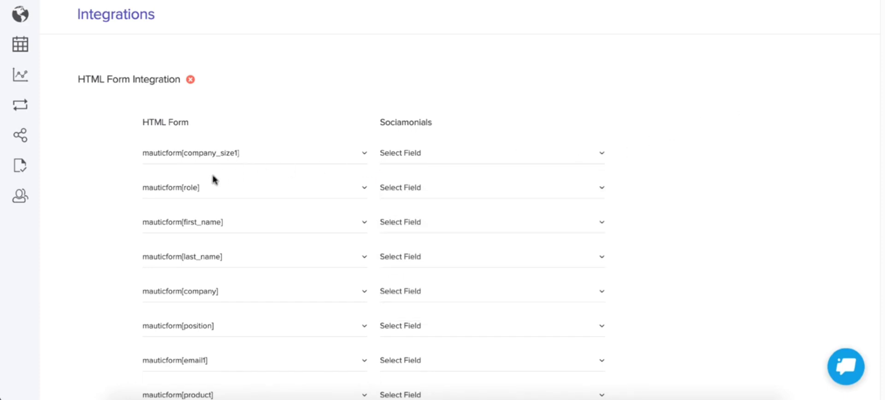
Map mauticform[first_name] to First Name and mauticform[last_name] to Last Name.
click(417, 224)
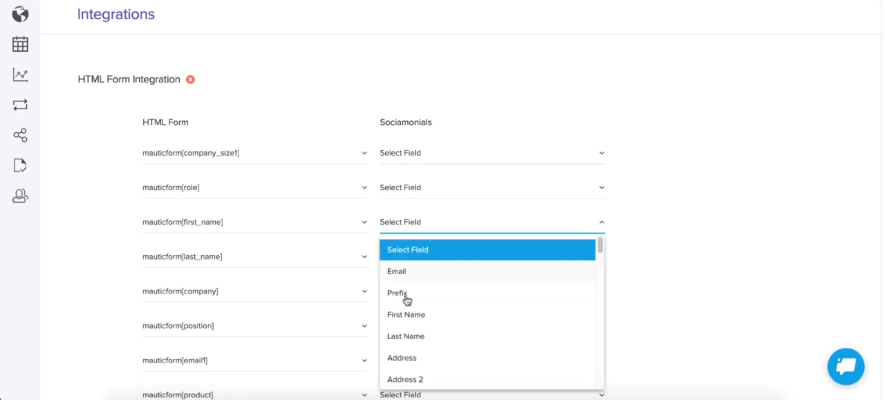
click(406, 314)
click(407, 261)
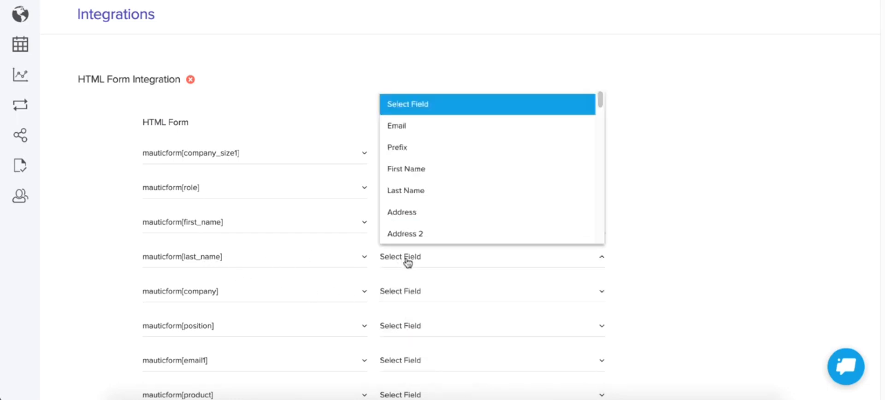
click(420, 191)
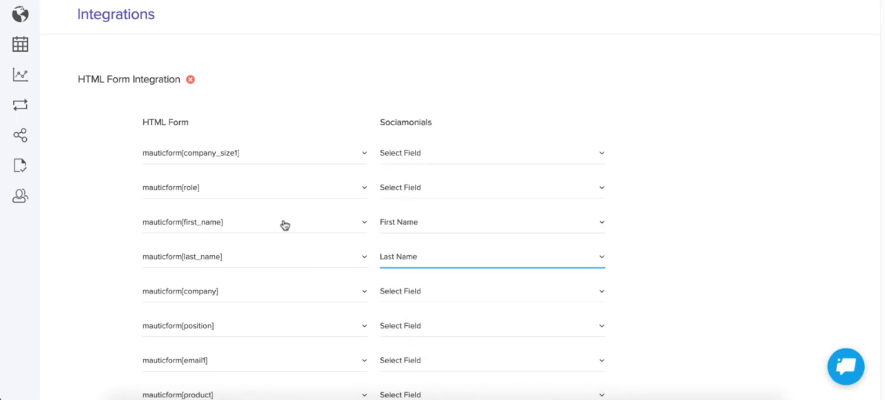
Map mauticform[company] to Company and mauticform[email1] to Email.
click(401, 295)
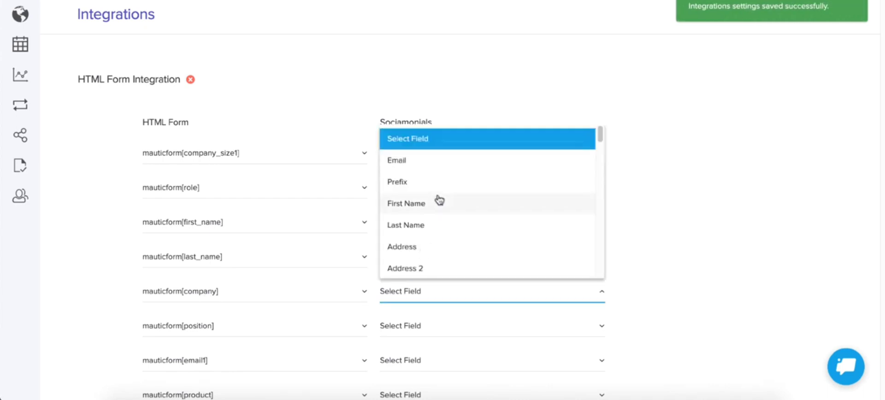
scroll(439, 202, down, 5)
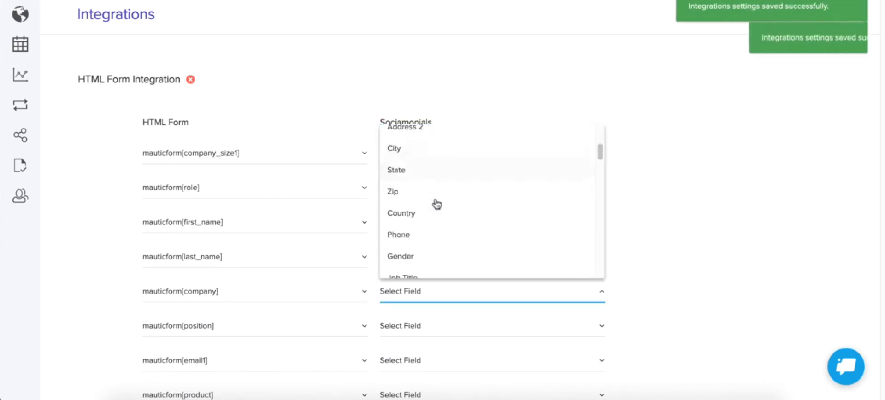
scroll(436, 202, down, 2)
click(410, 254)
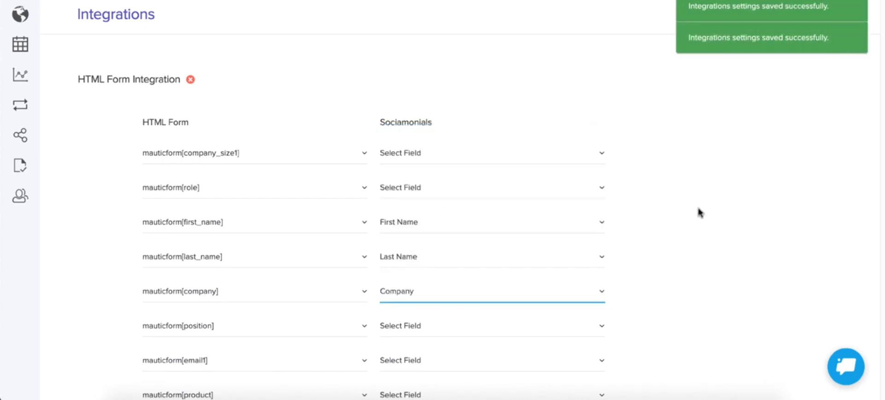
scroll(706, 213, down, 5)
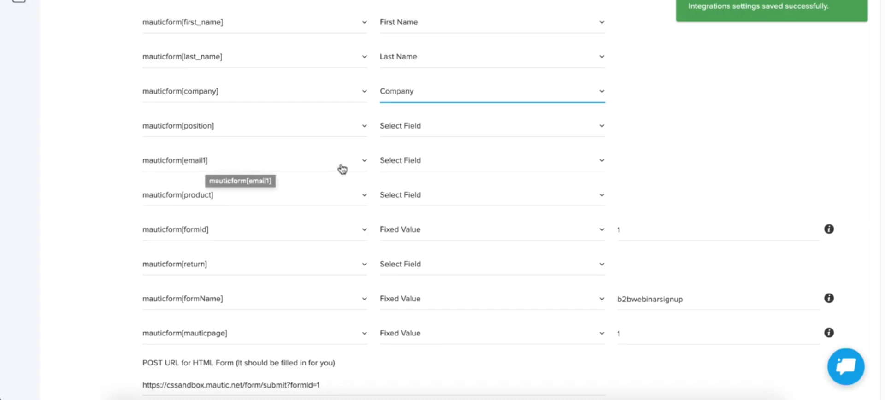
click(445, 160)
click(415, 215)
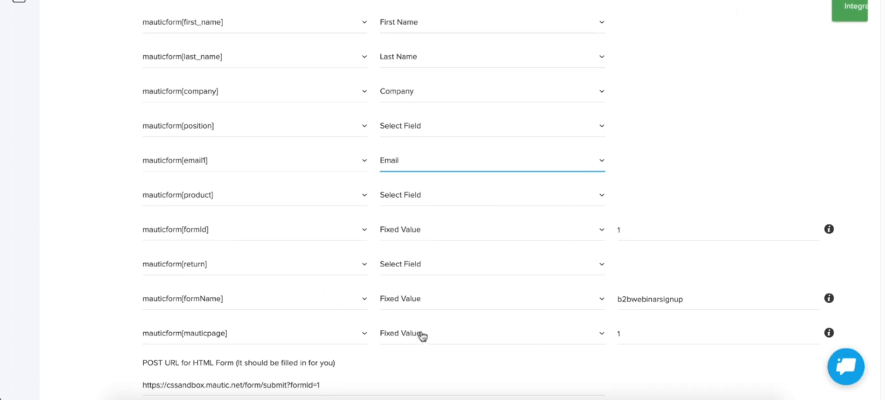
Switch to Mautic and open the list of forms under Components.
scroll(478, 226, down, 2)
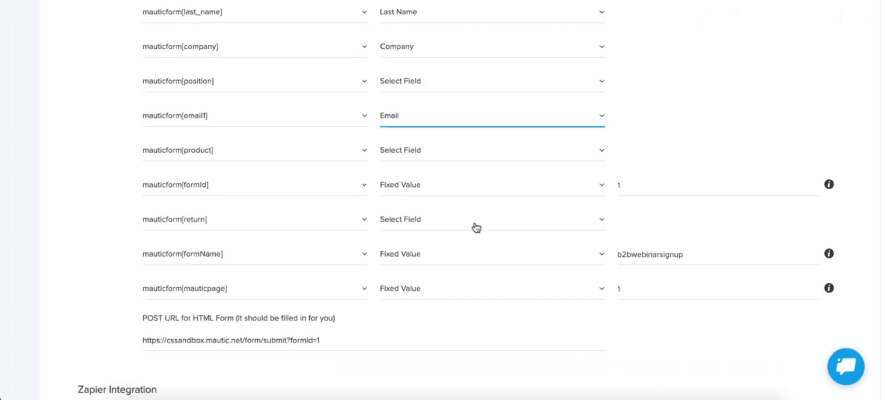
scroll(477, 227, up, 7)
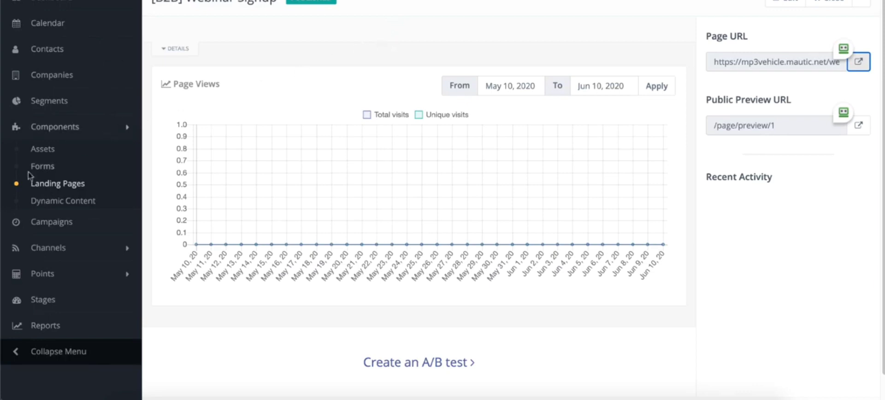
click(48, 167)
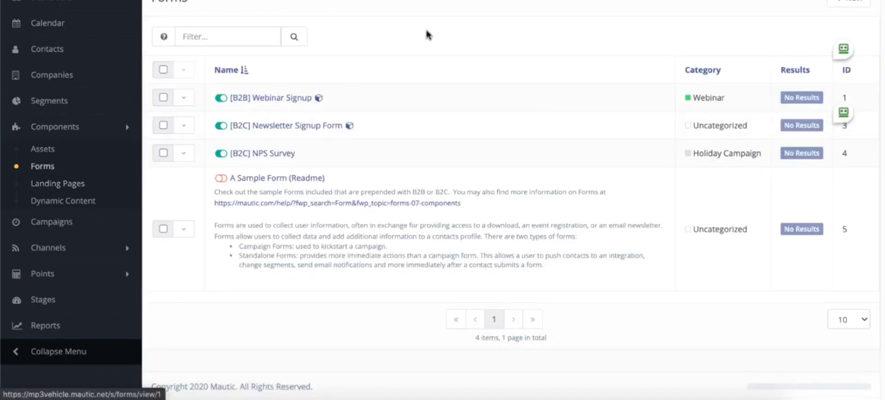